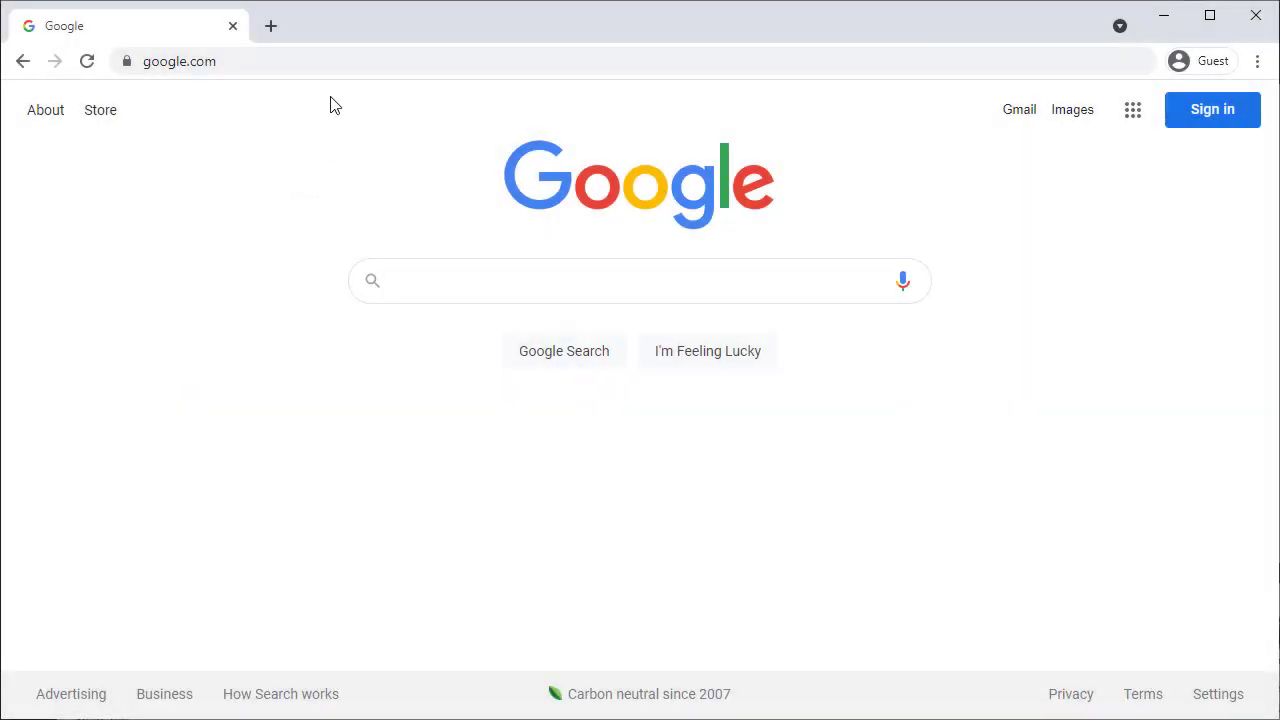
Step: Go to canvas.case.edu and enter your CWRU ID on the Single Sign-On page
{"action": "left_click", "coordinate": [350, 62]}
{"action": "type", "text": "canvas.case.edu"}
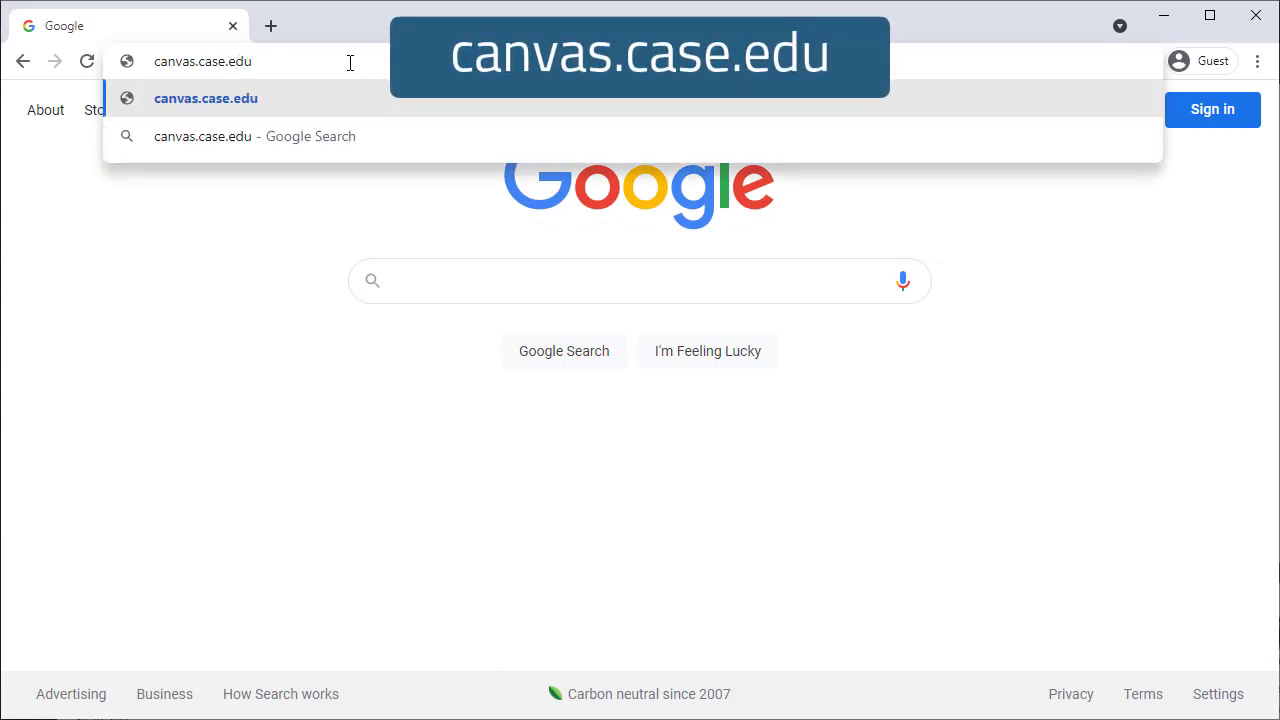
{"action": "key", "text": "Return"}
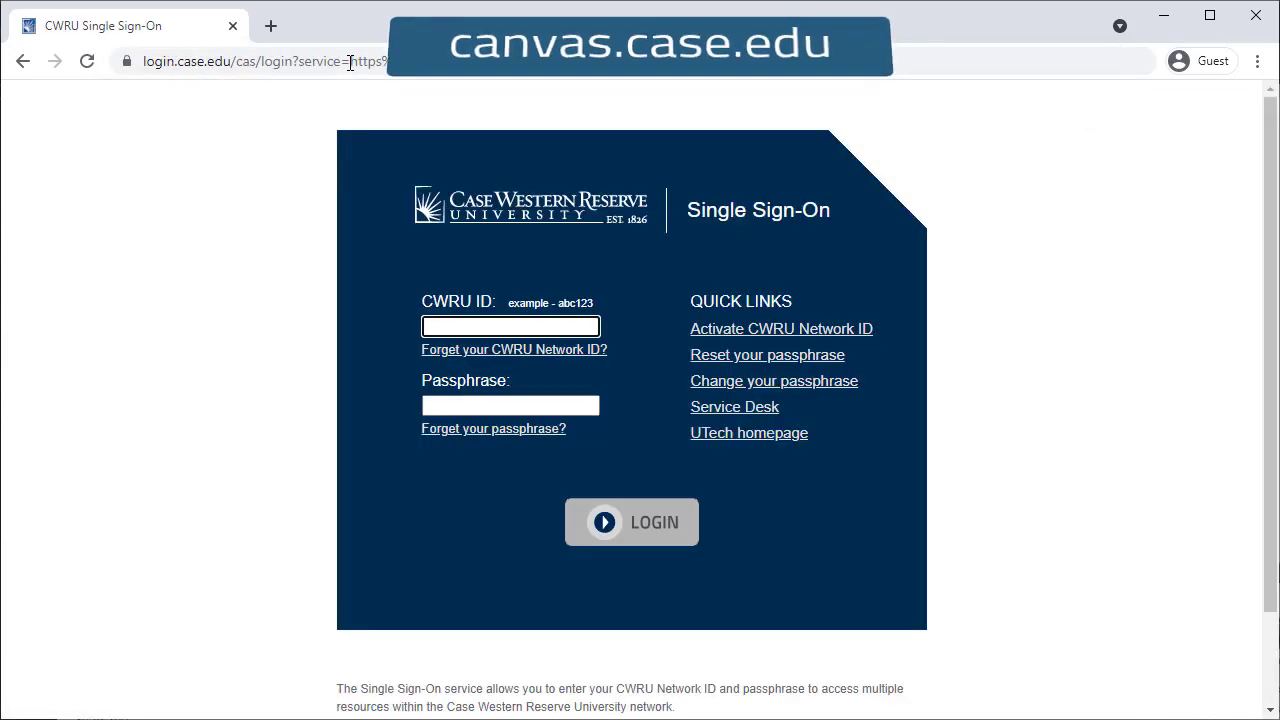
{"action": "type", "text": "abc123"}
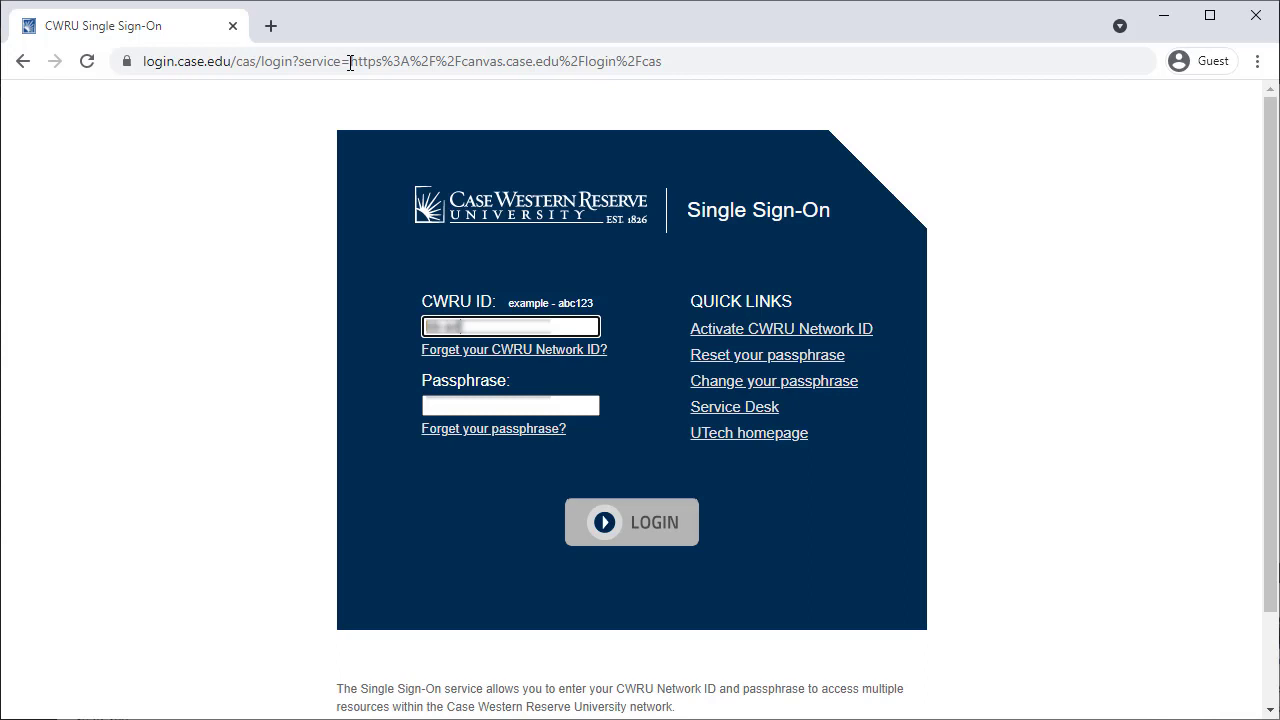
{"action": "type", "text": "d"}
{"action": "key", "text": "Tab"}
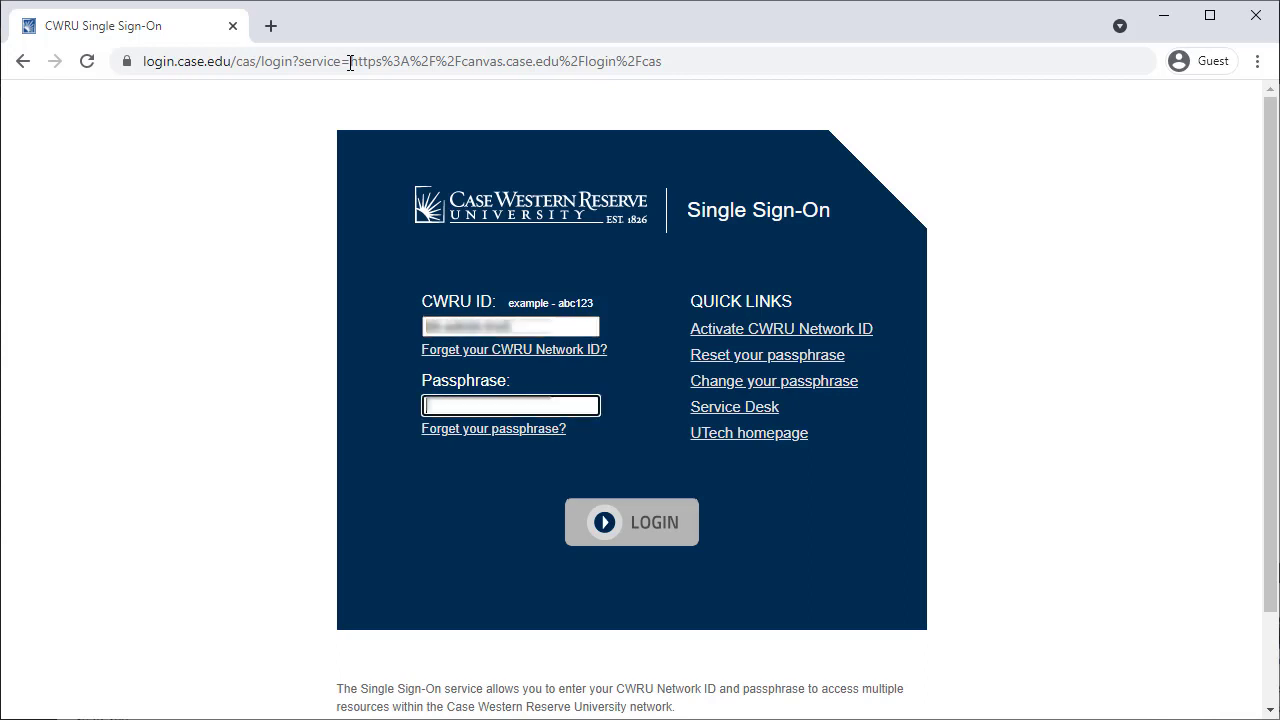
Step: Enter the passphrase, log in, and scroll the Dashboard to review To Do, feedback and course cards
{"action": "type", "text": "password1"}
{"action": "left_click", "coordinate": [645, 519]}
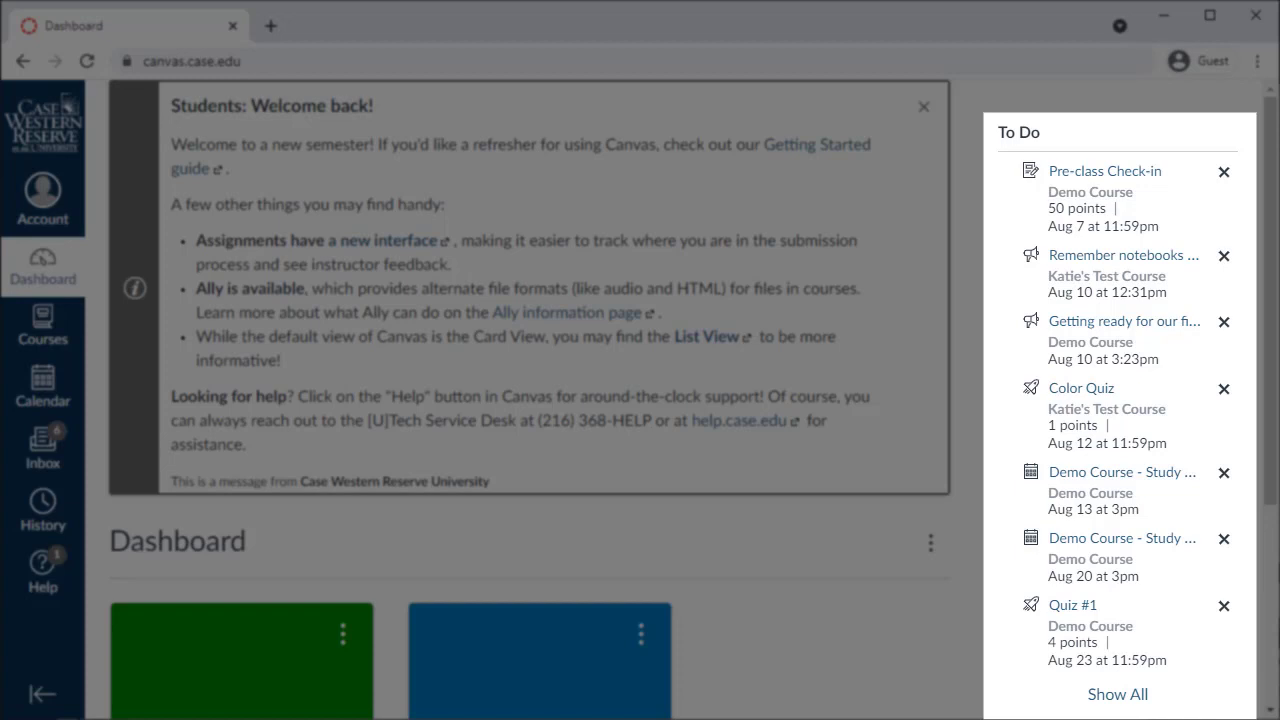
{"action": "scroll", "coordinate": [640, 400], "scroll_direction": "down", "scroll_amount": 3}
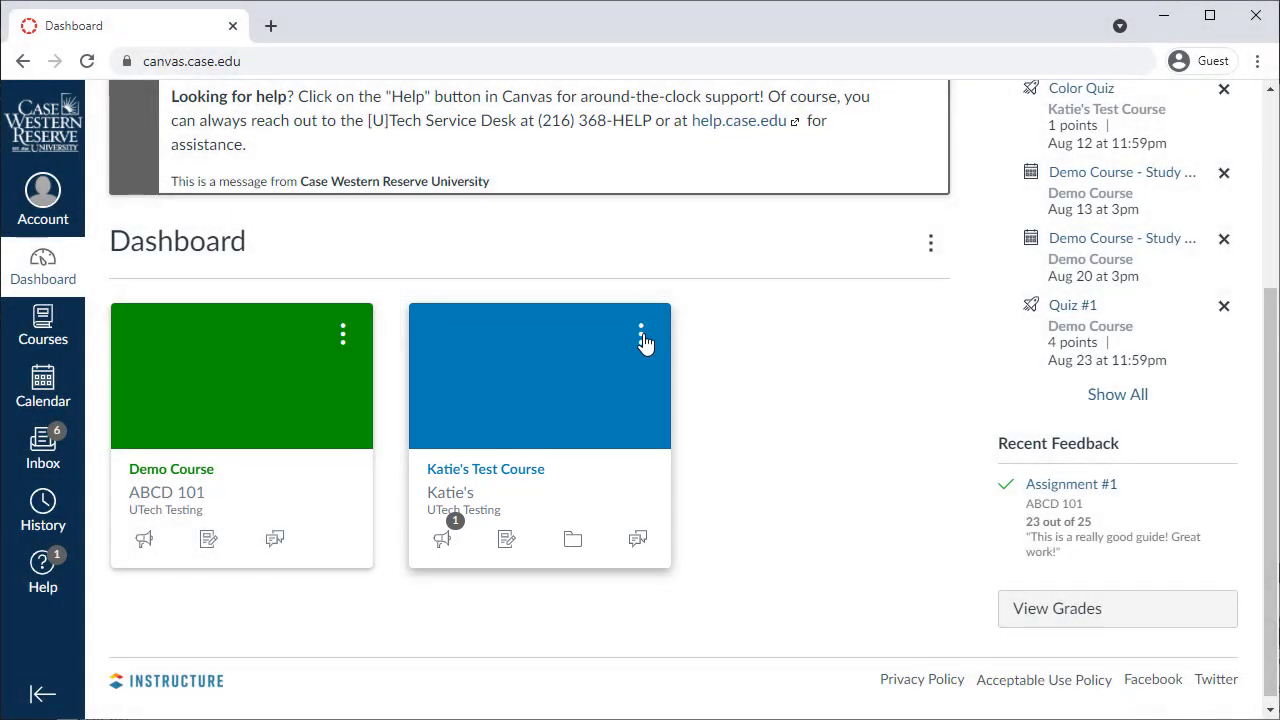
Step: Recolour the Katie's Test Course card purple (#8F3E97) from its card options
{"action": "left_click", "coordinate": [641, 334]}
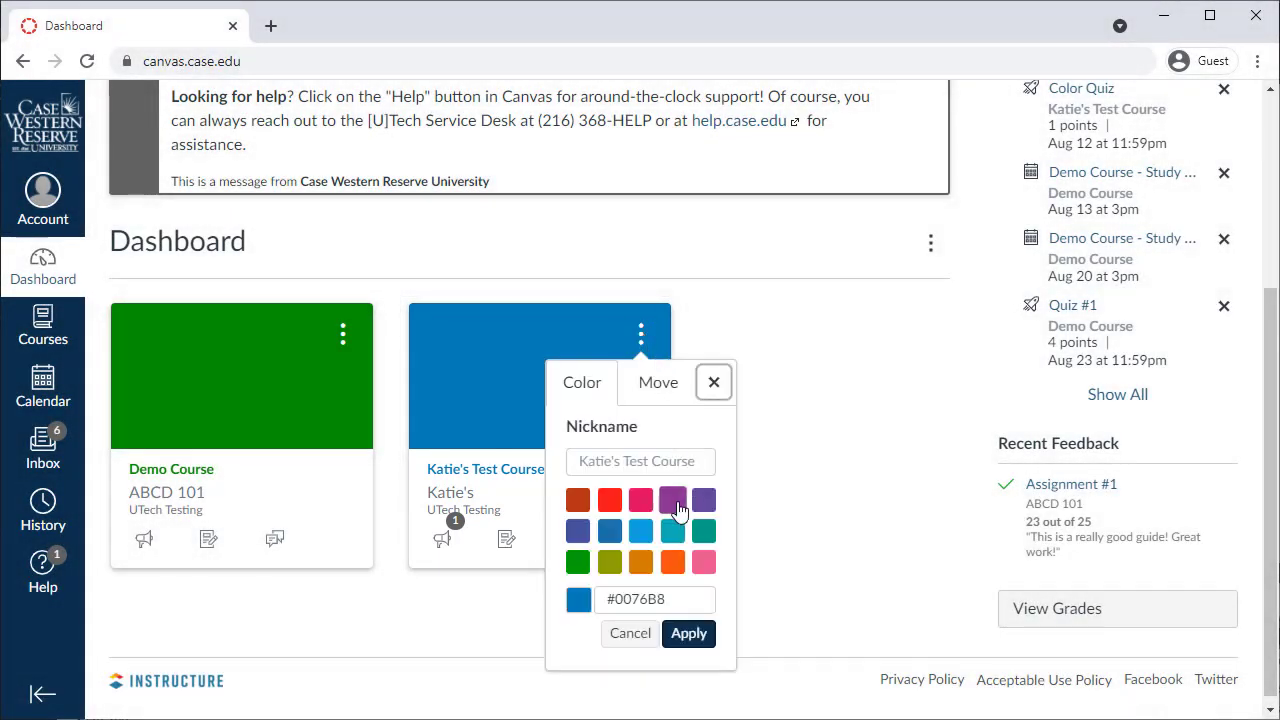
{"action": "left_click", "coordinate": [672, 499]}
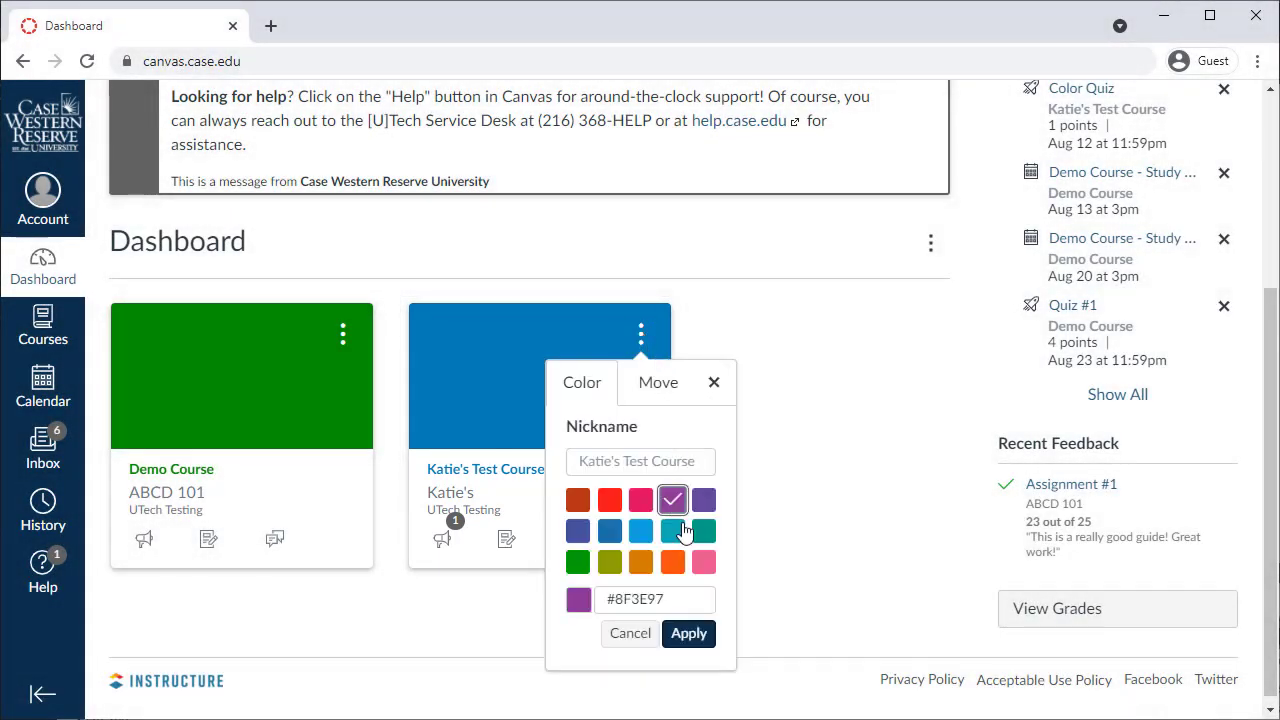
{"action": "left_click", "coordinate": [711, 631]}
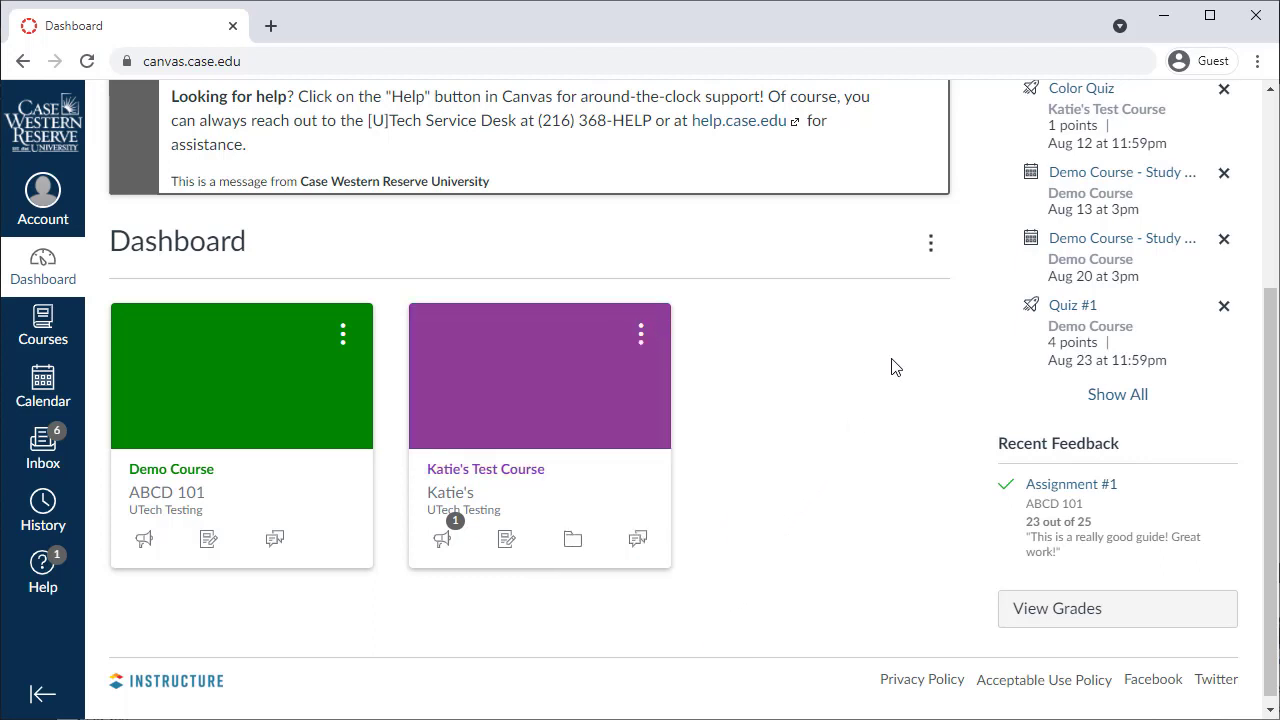
Step: In List View, tick the August 20 Demo Course Study Session done, then return to Card View
{"action": "left_click", "coordinate": [937, 254]}
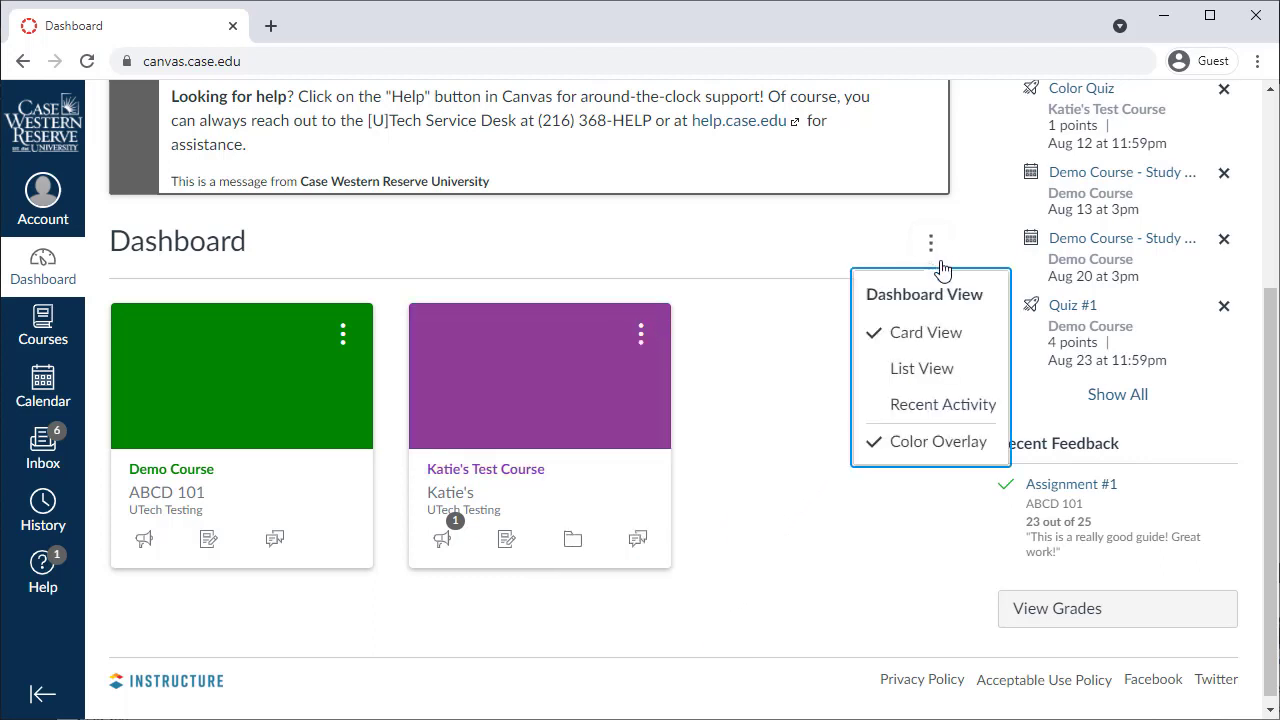
{"action": "left_click", "coordinate": [944, 370]}
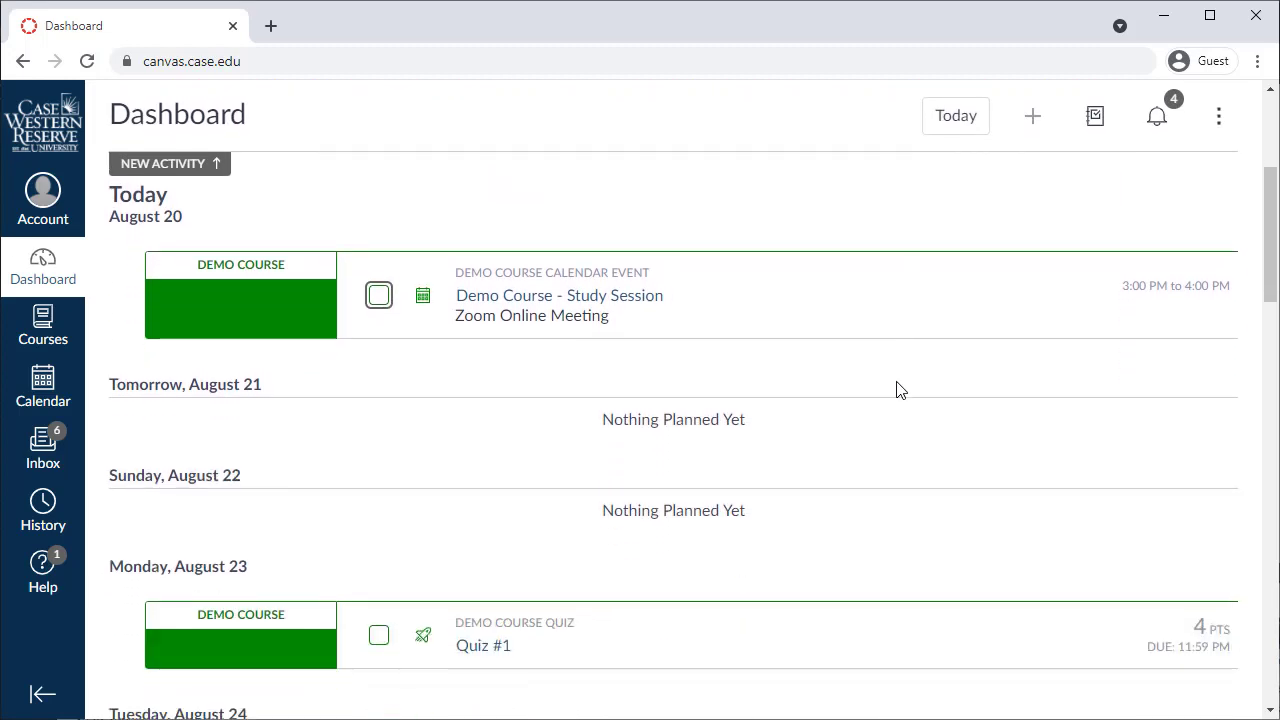
{"action": "left_click", "coordinate": [380, 296]}
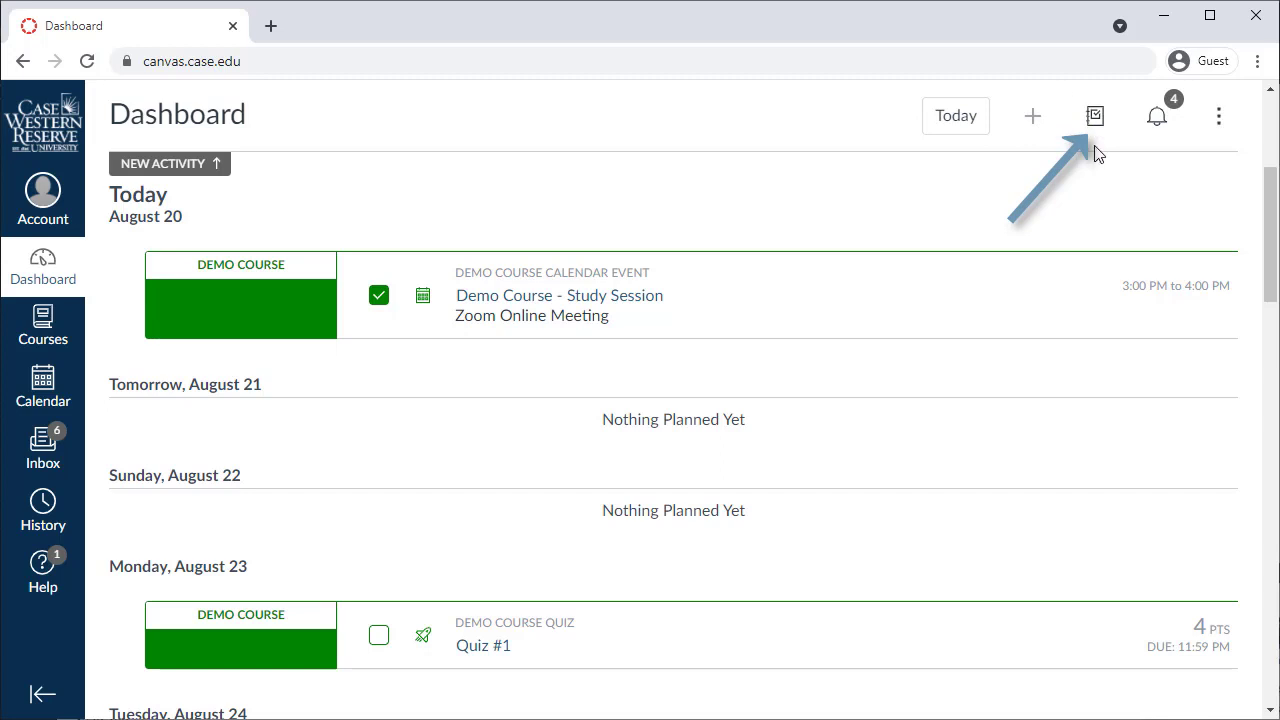
{"action": "left_click", "coordinate": [1218, 116]}
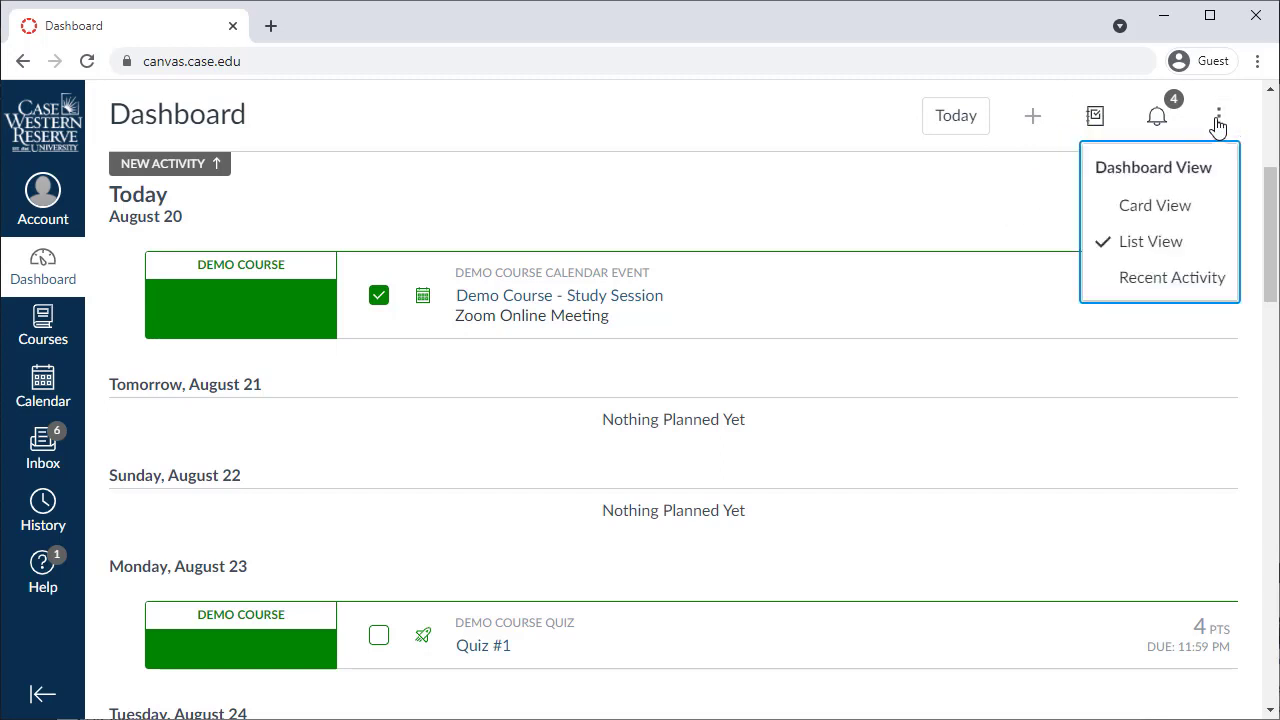
{"action": "left_click", "coordinate": [1195, 215]}
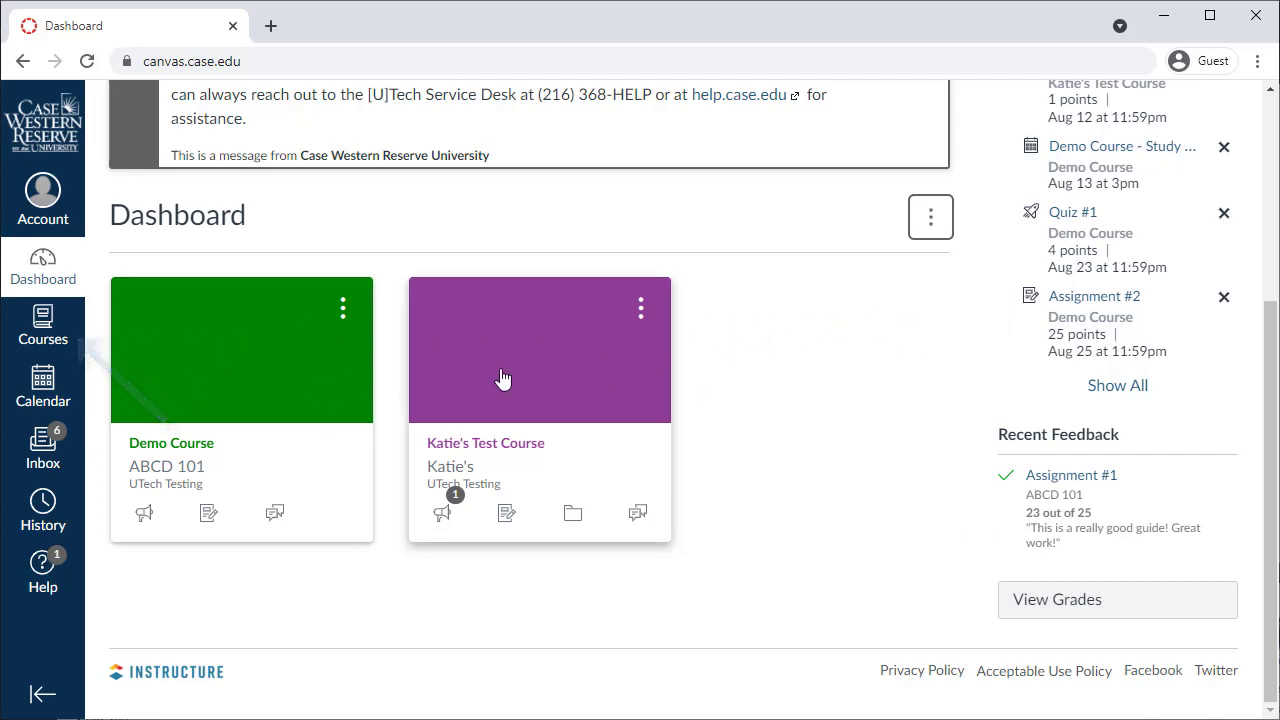
Step: Open the Demo Course, read 'Getting ready for our first class!', then view the ABCD 101 syllabus
{"action": "left_click", "coordinate": [323, 412]}
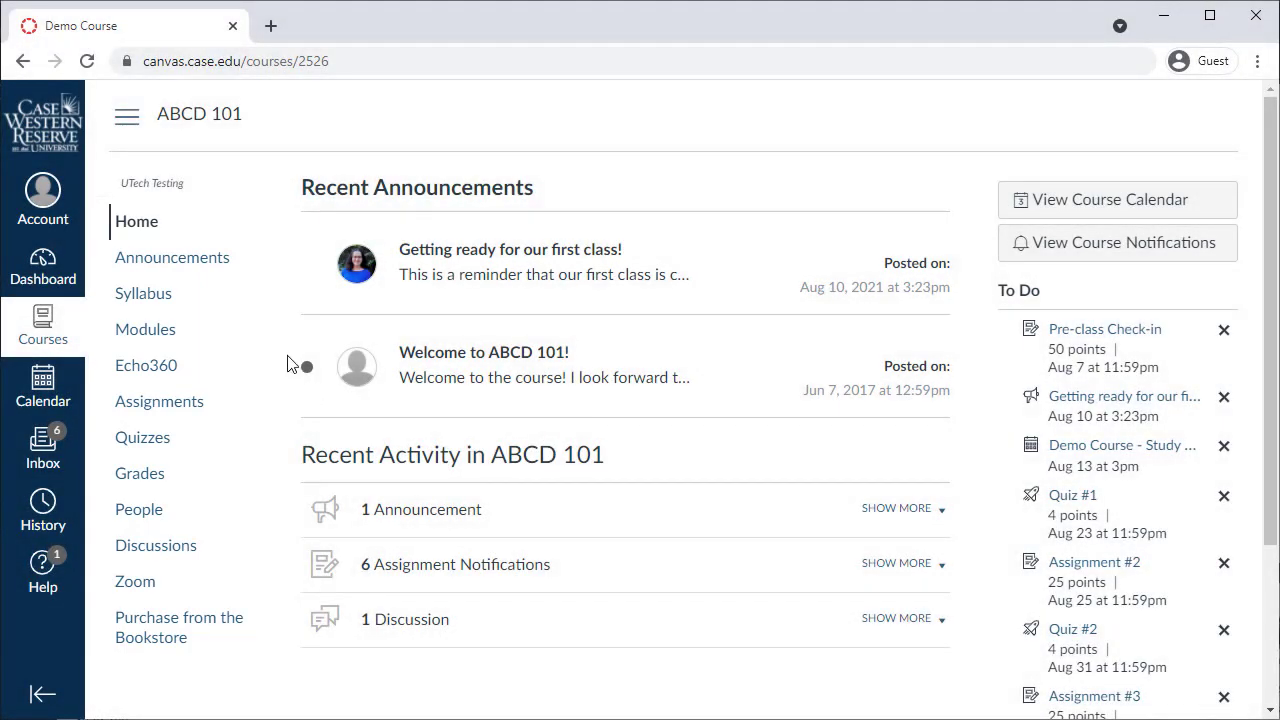
{"action": "left_click", "coordinate": [220, 262]}
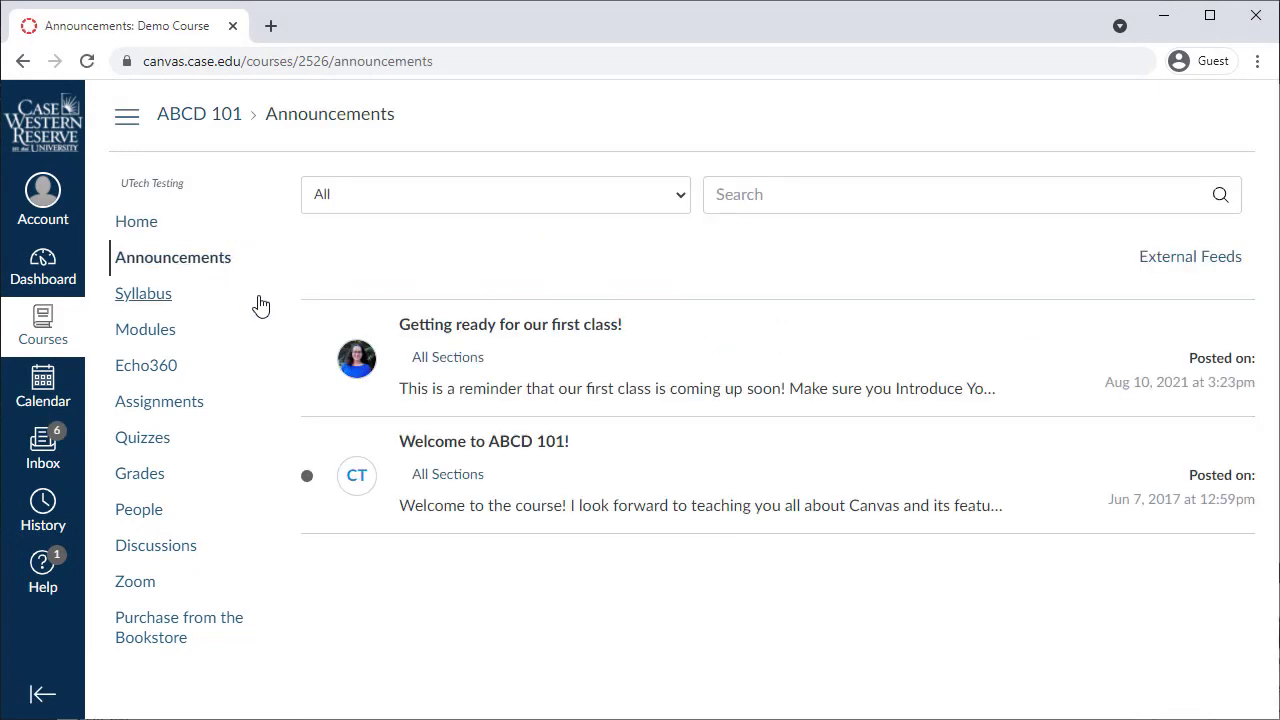
{"action": "left_click", "coordinate": [422, 330]}
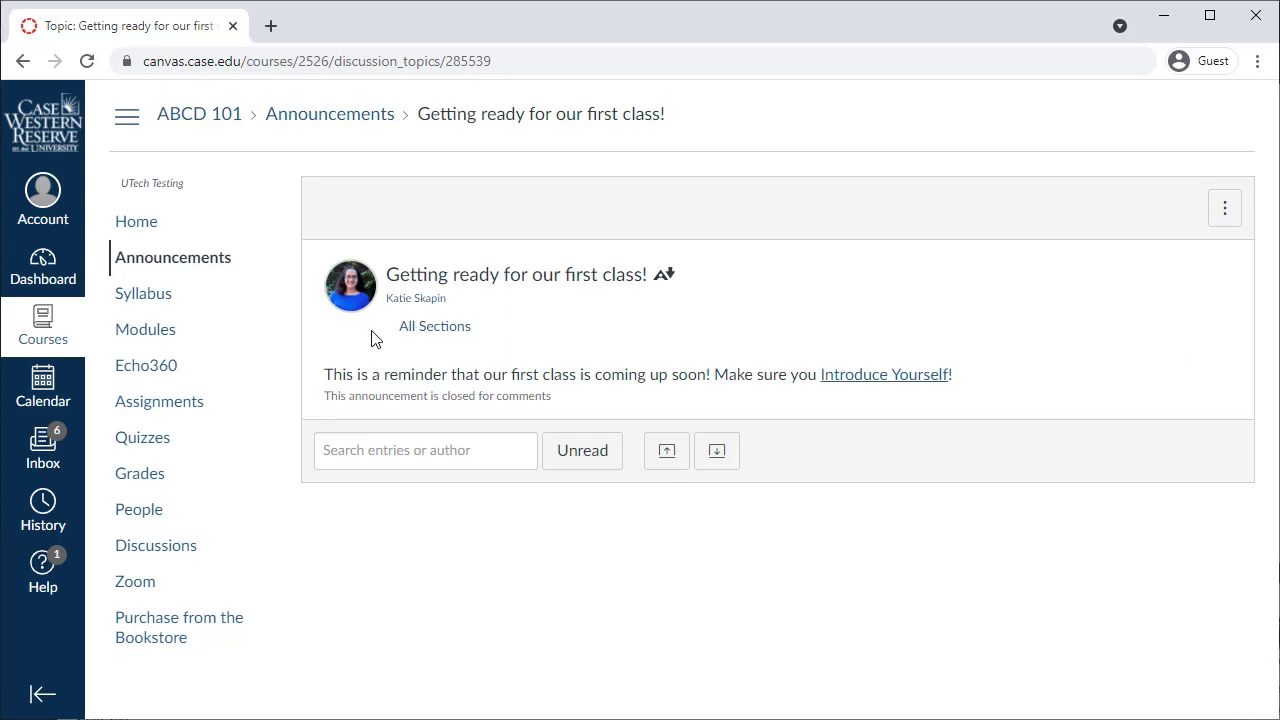
{"action": "left_click", "coordinate": [169, 293]}
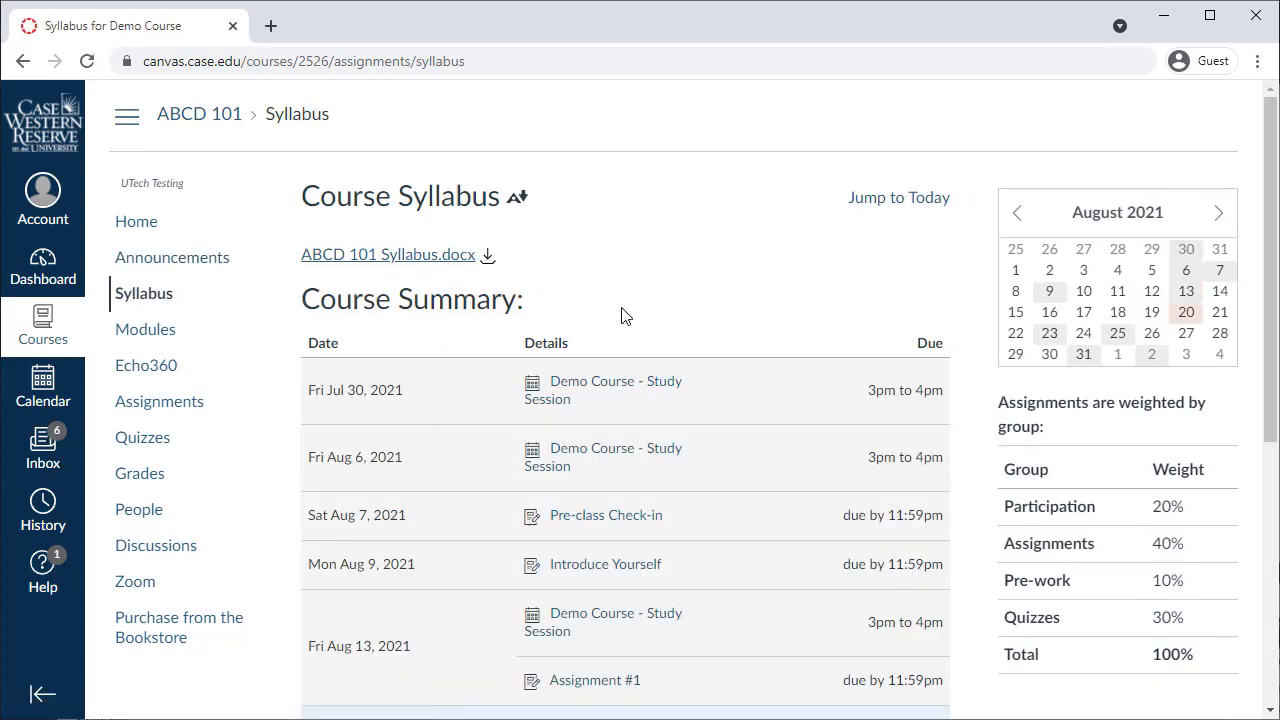
Step: Browse the Demo Course modules and open the A Welcome Message page
{"action": "scroll", "coordinate": [625, 322], "scroll_direction": "down", "scroll_amount": 3}
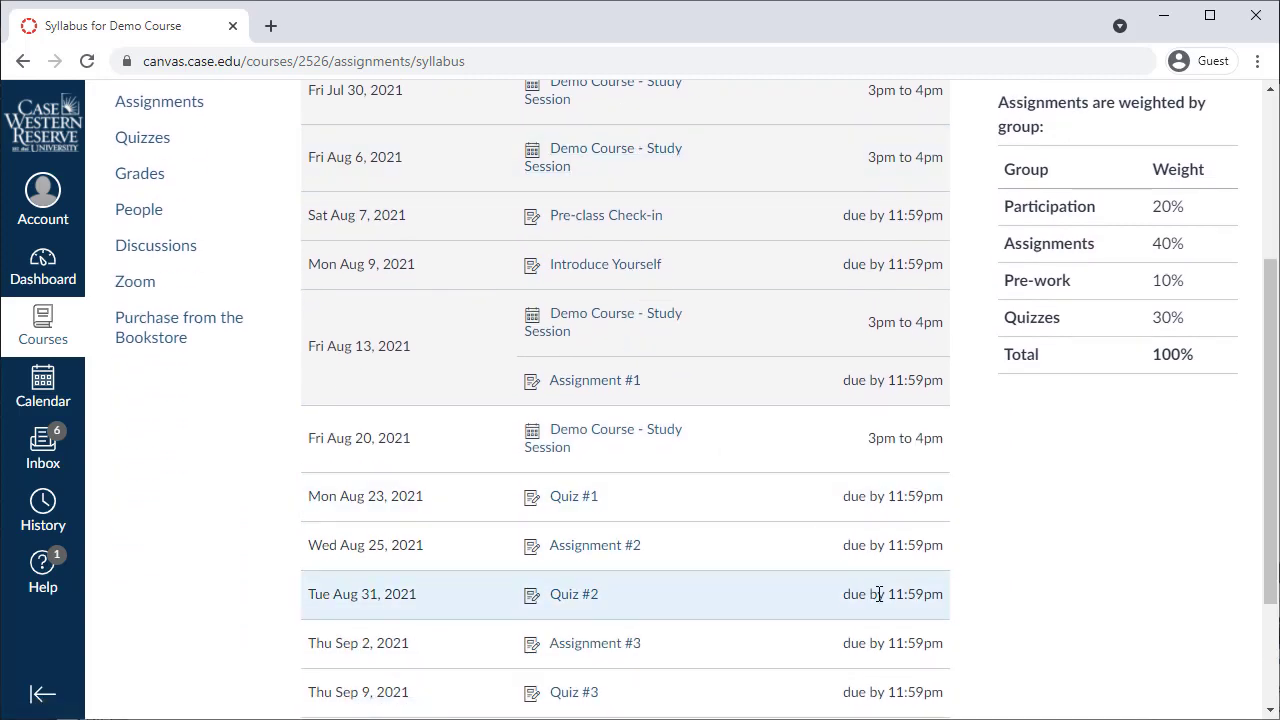
{"action": "scroll", "coordinate": [882, 520], "scroll_direction": "up", "scroll_amount": 3}
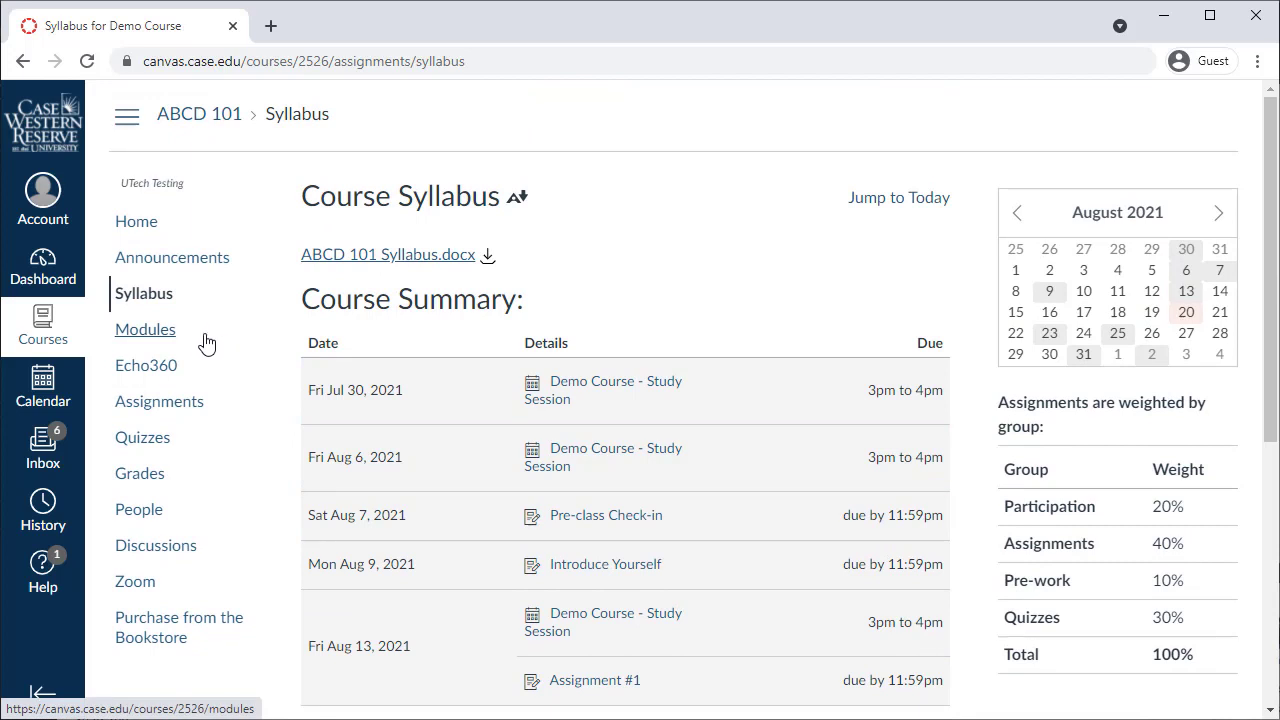
{"action": "left_click", "coordinate": [145, 329]}
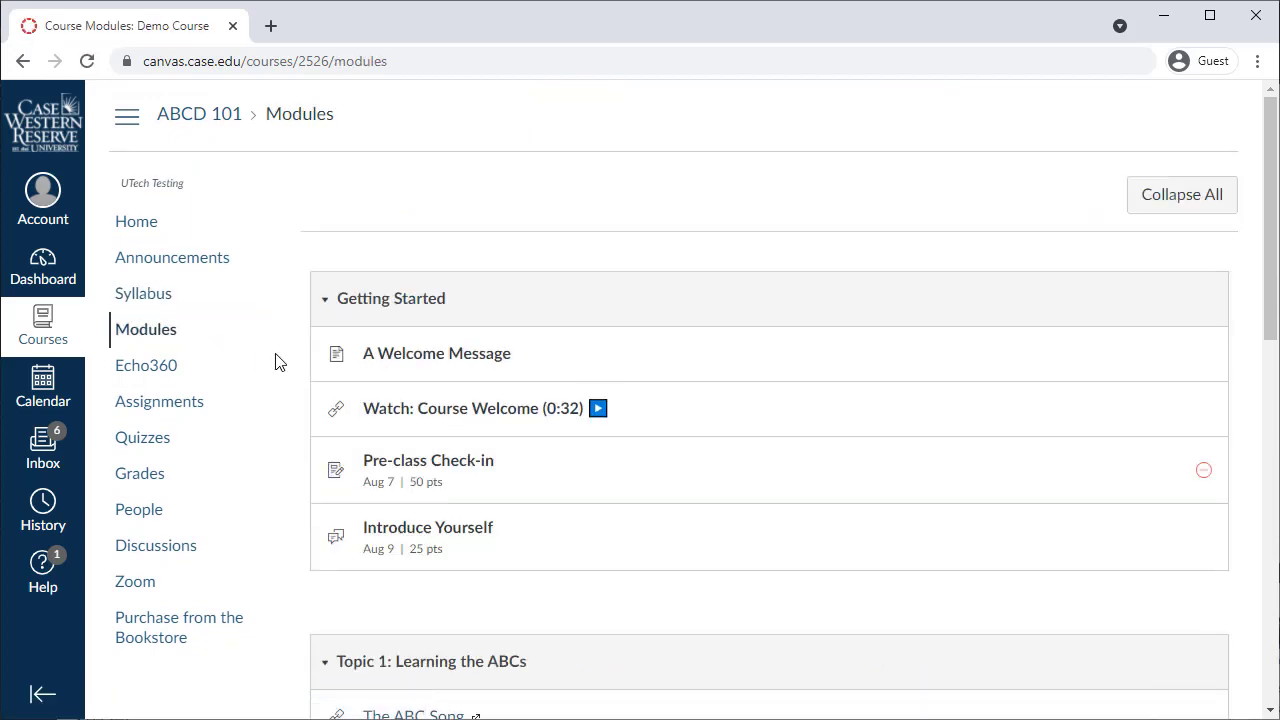
{"action": "left_click", "coordinate": [425, 362]}
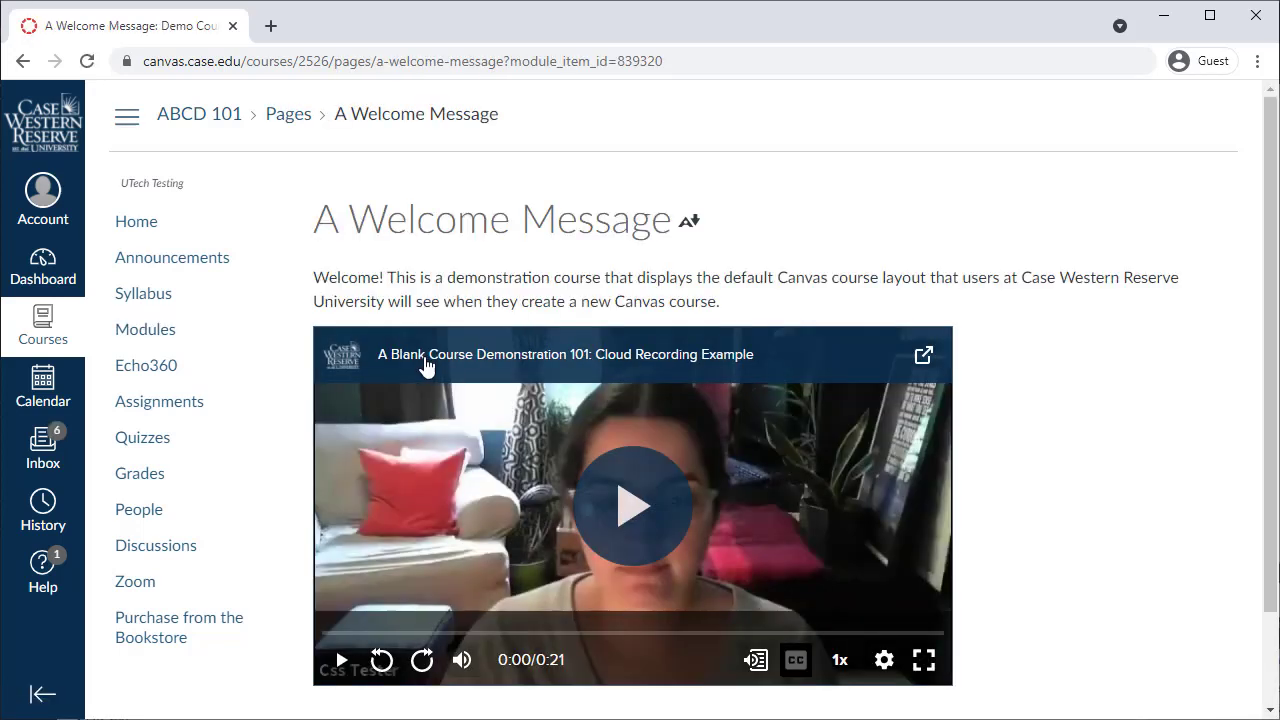
Step: Open Assignment #3 from the assignments list, then view the course grades showing 92%
{"action": "left_click", "coordinate": [175, 406]}
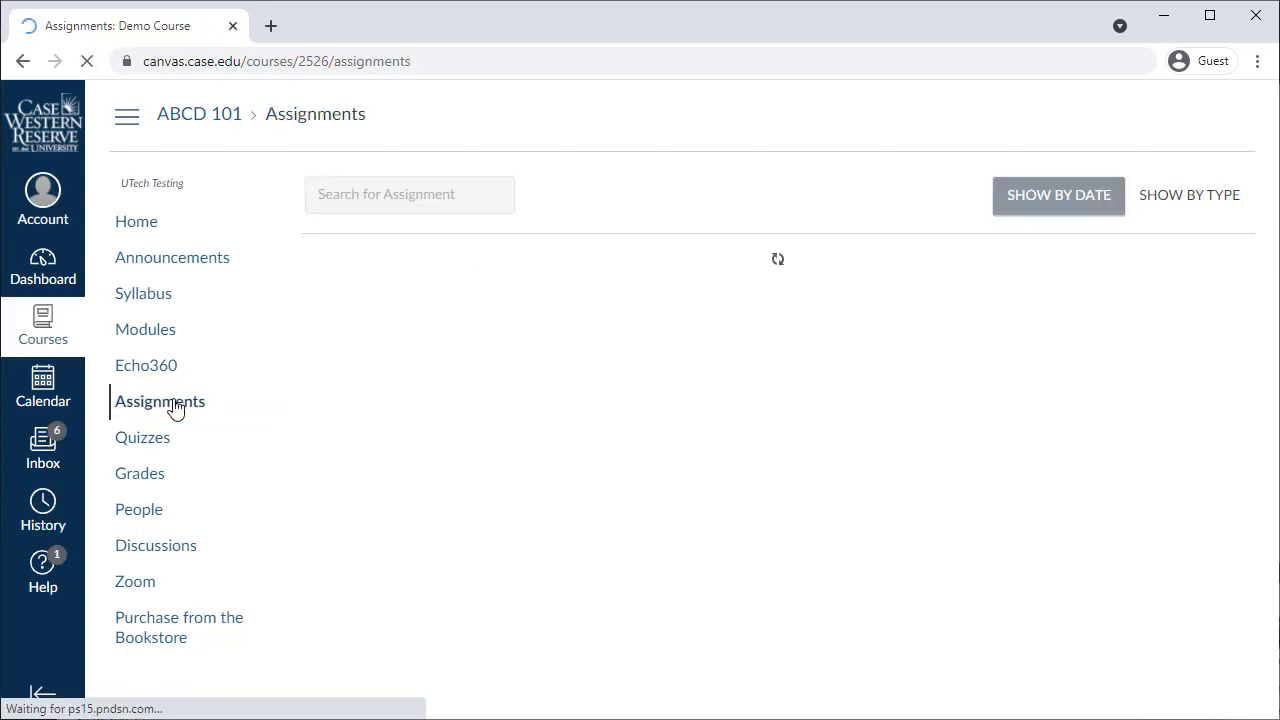
{"action": "scroll", "coordinate": [177, 406], "scroll_direction": "down", "scroll_amount": 1}
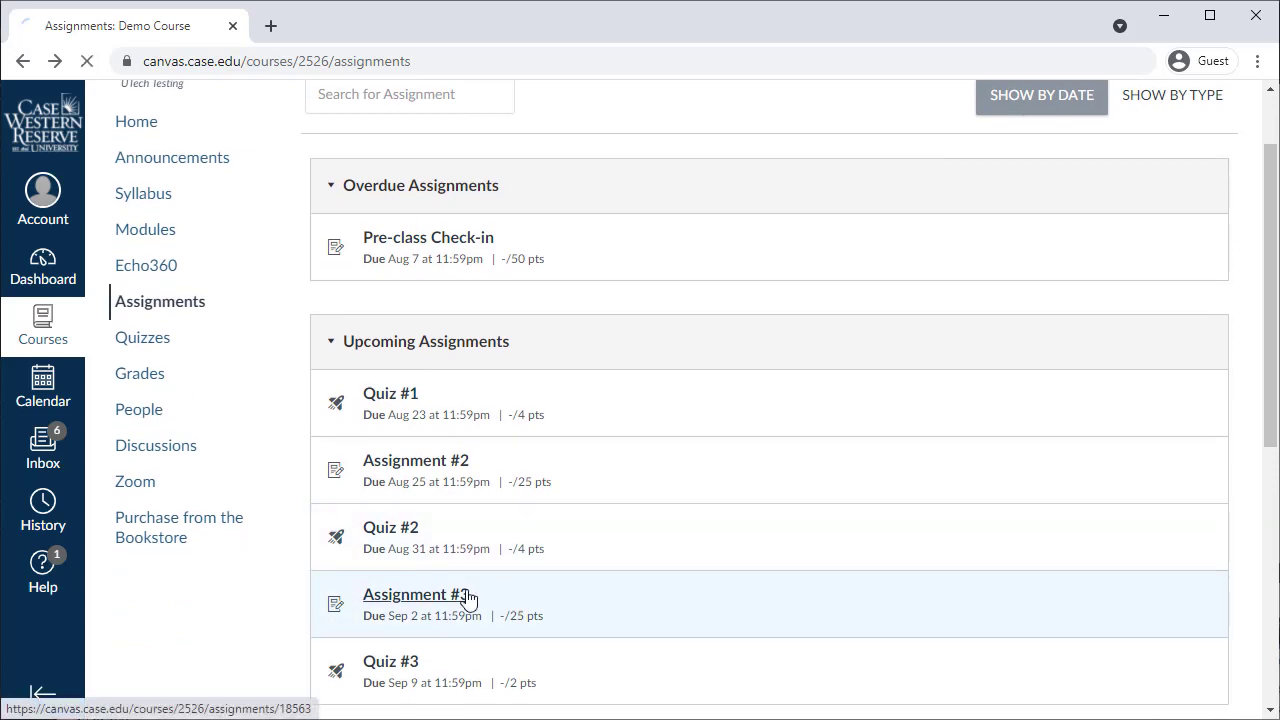
{"action": "left_click", "coordinate": [467, 600]}
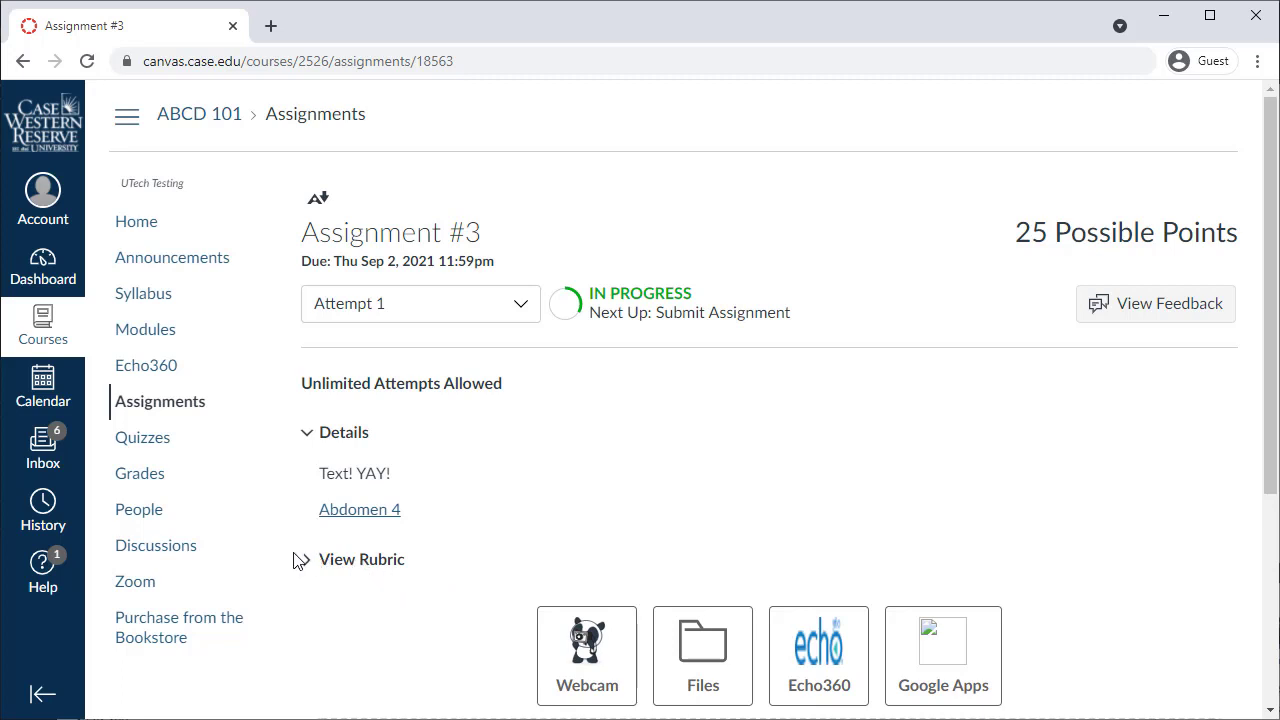
{"action": "left_click", "coordinate": [163, 484]}
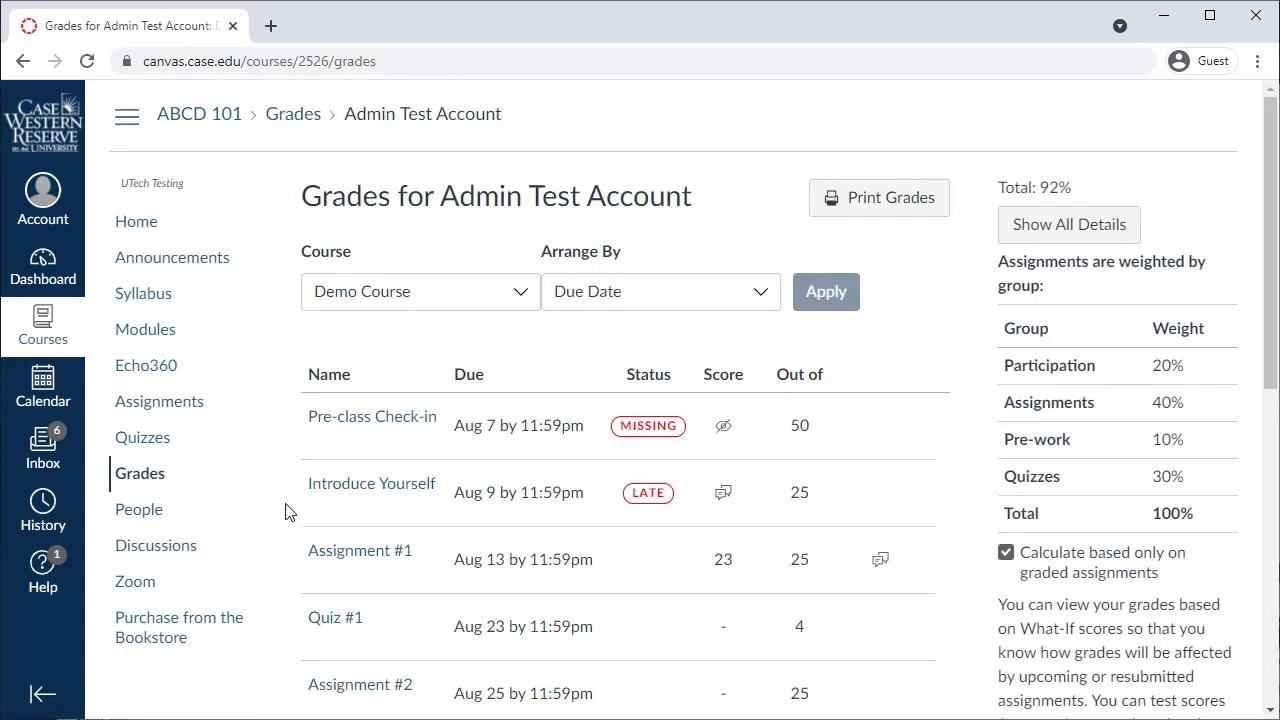
Step: Open the Courses list from the global navigation on the way to the August 2021 calendar
{"action": "scroll", "coordinate": [285, 511], "scroll_direction": "down", "scroll_amount": 1}
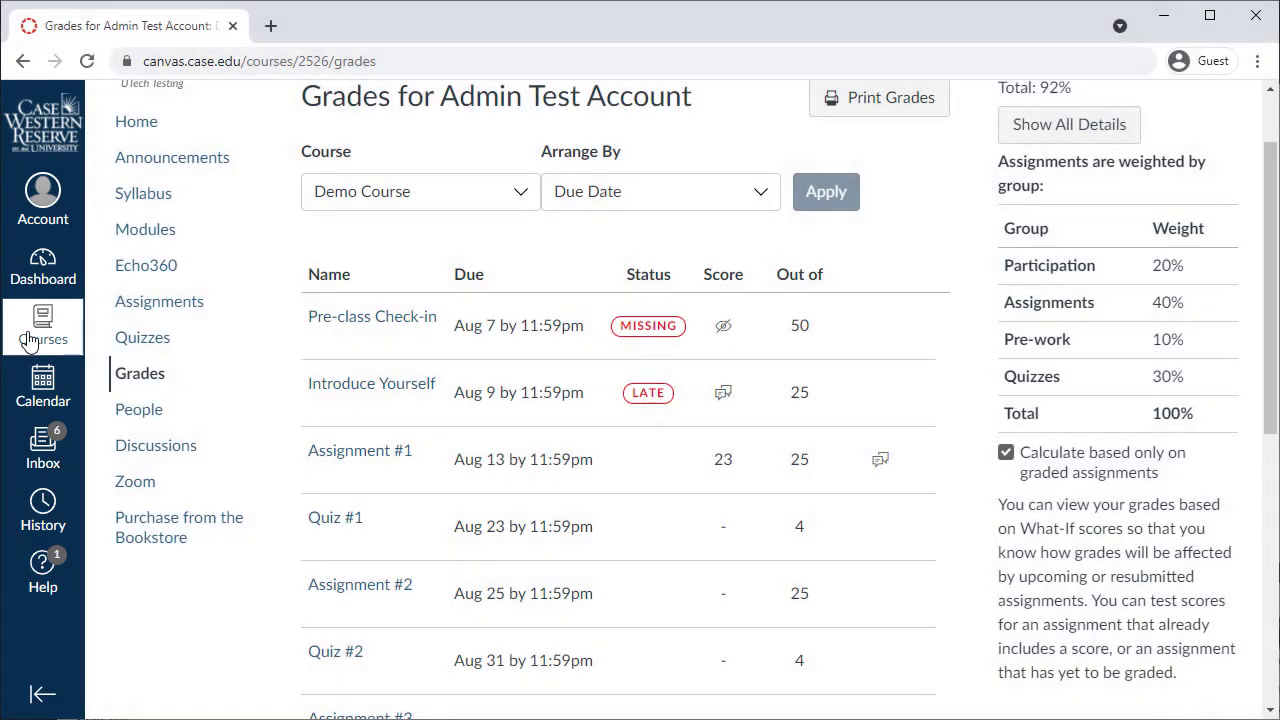
{"action": "left_click", "coordinate": [30, 340]}
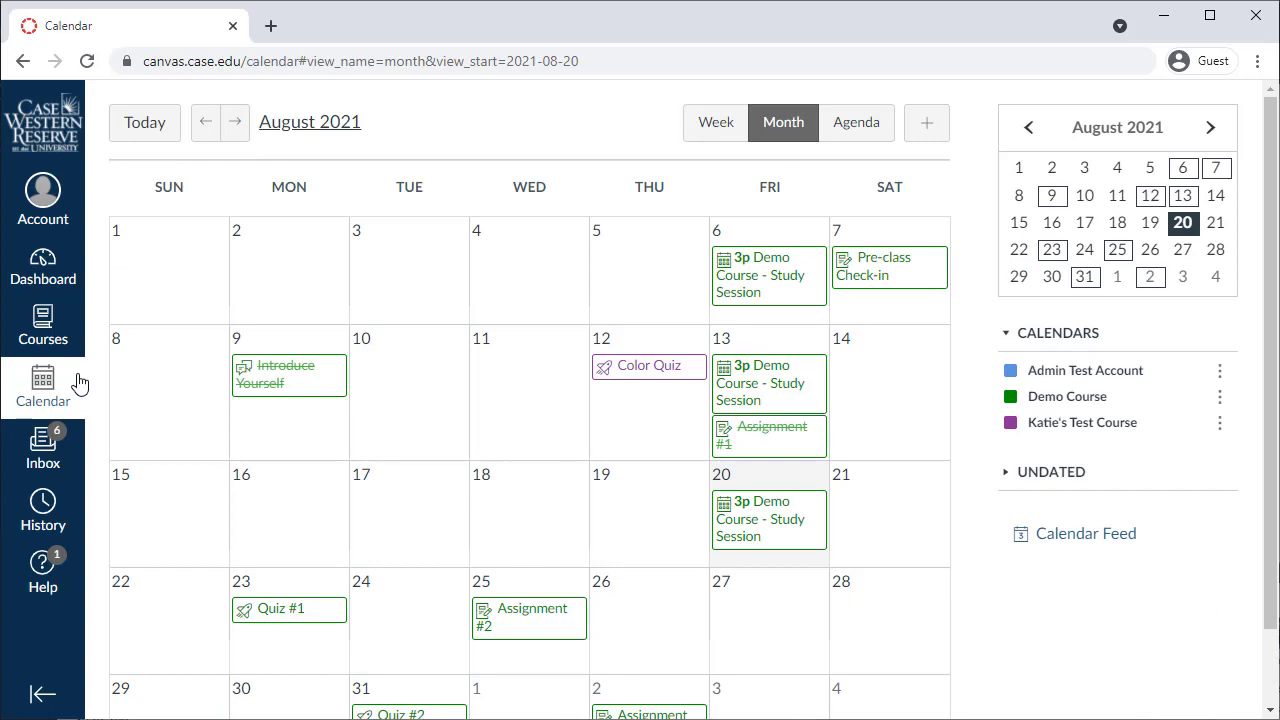
Step: Check the recent History panel, close it, and open the Inbox conversations
{"action": "left_click", "coordinate": [63, 518]}
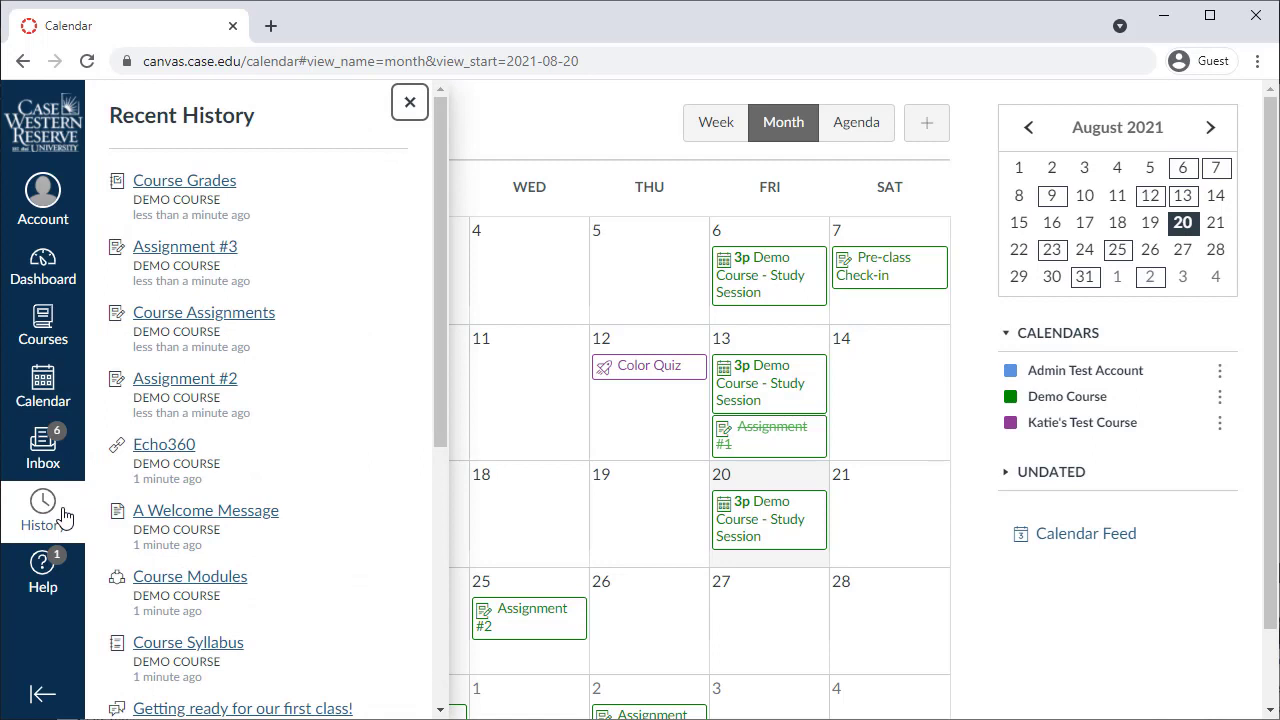
{"action": "left_click", "coordinate": [63, 518]}
{"action": "left_click", "coordinate": [75, 460]}
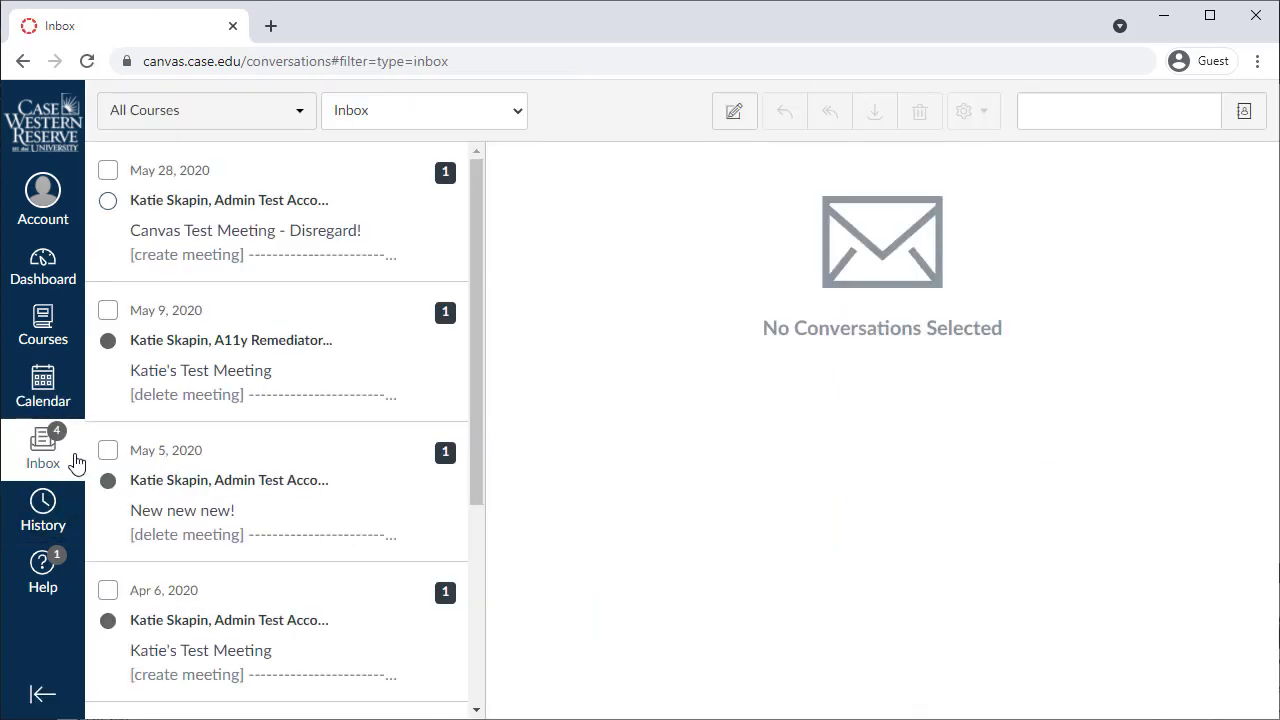
Step: Visit the account Profile, Settings and Notifications pages, then bring up the Help panel
{"action": "left_click", "coordinate": [62, 217]}
{"action": "left_click", "coordinate": [148, 350]}
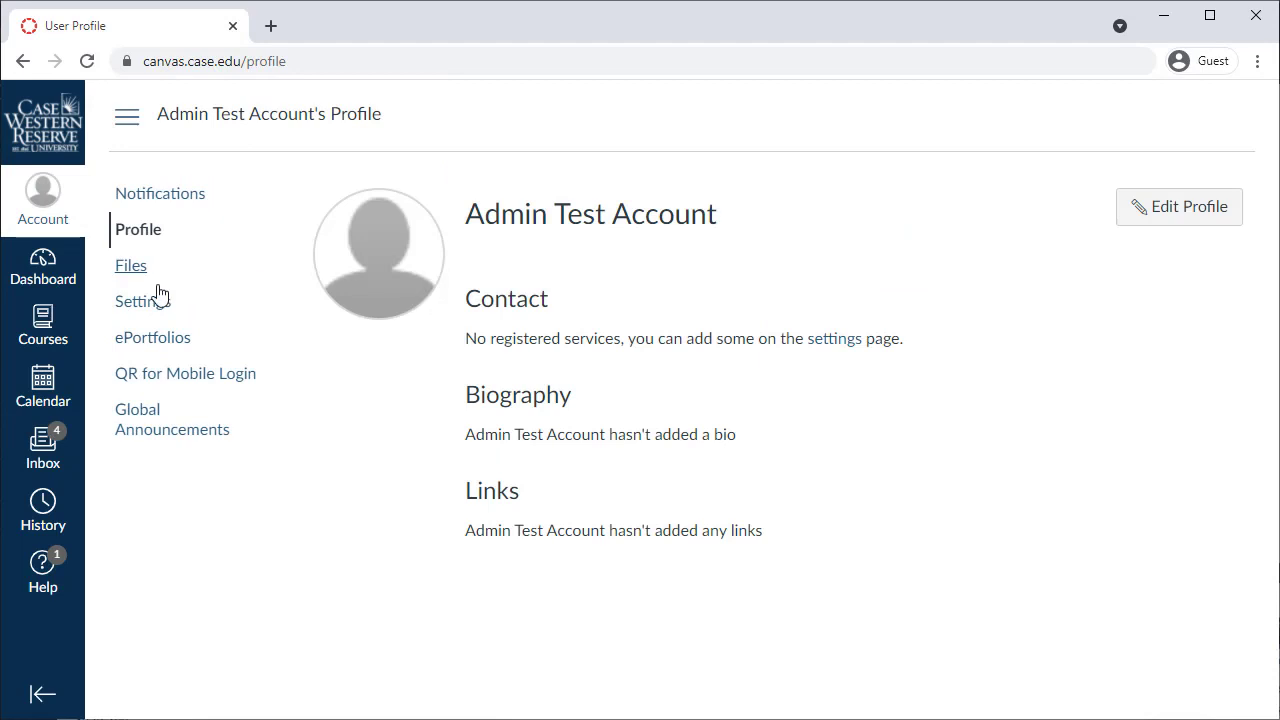
{"action": "left_click", "coordinate": [146, 304]}
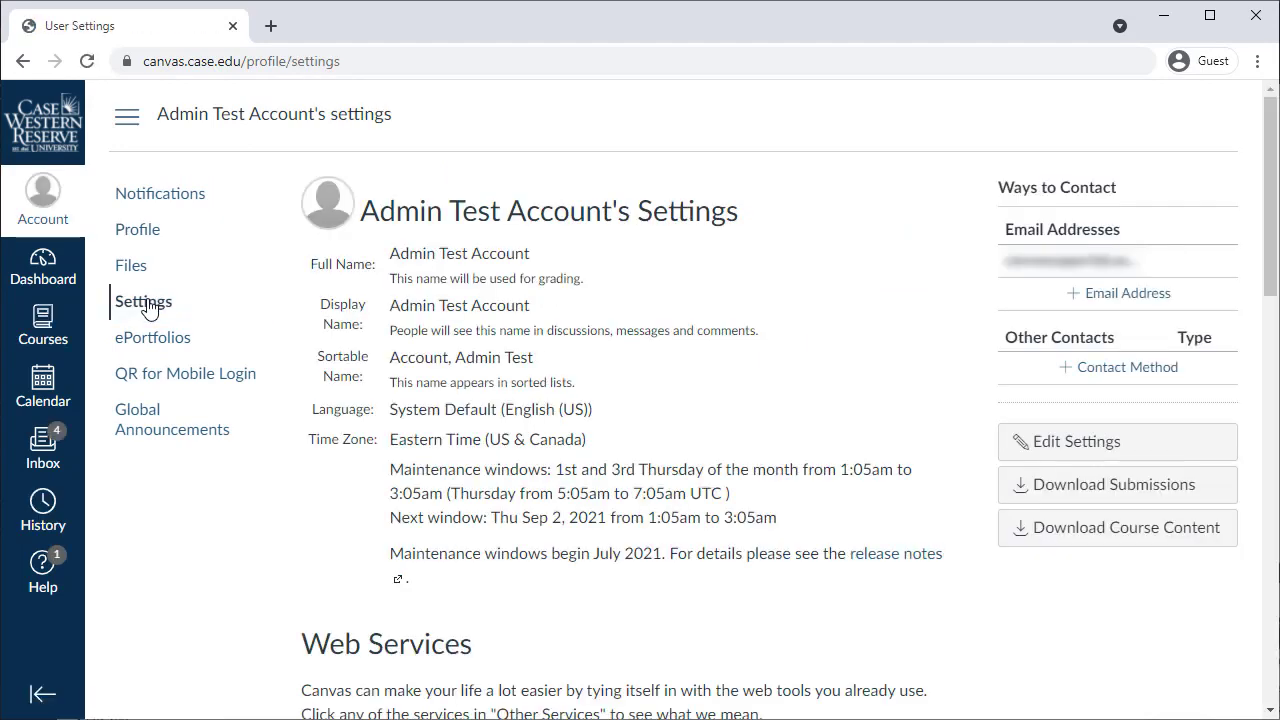
{"action": "left_click", "coordinate": [188, 203]}
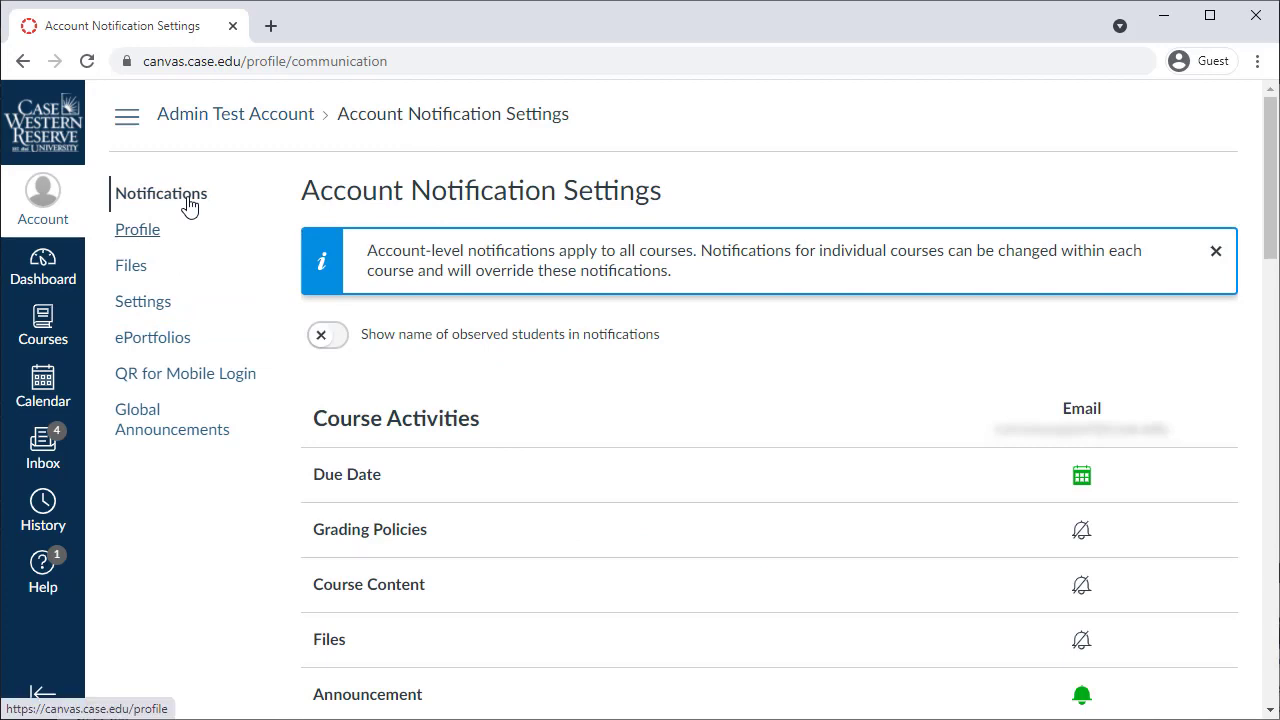
{"action": "left_click", "coordinate": [57, 568]}
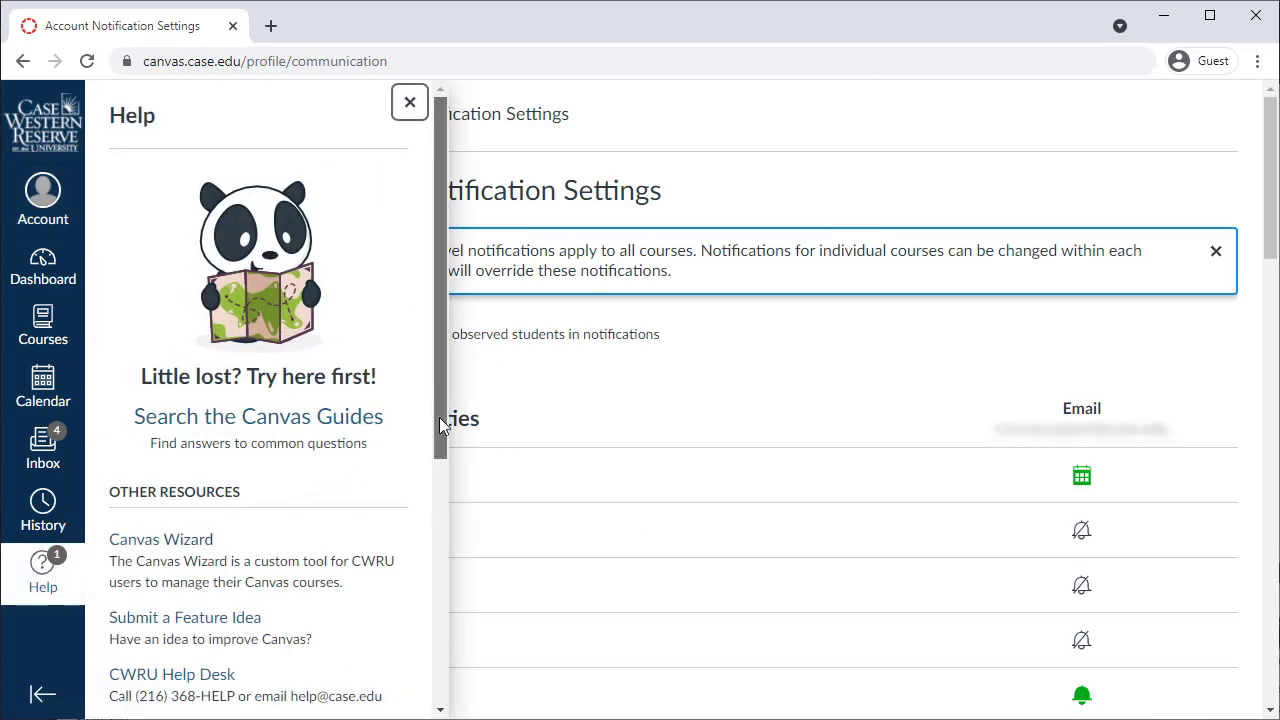
{"action": "left_click_drag", "start_coordinate": [440, 427], "coordinate": [446, 596]}
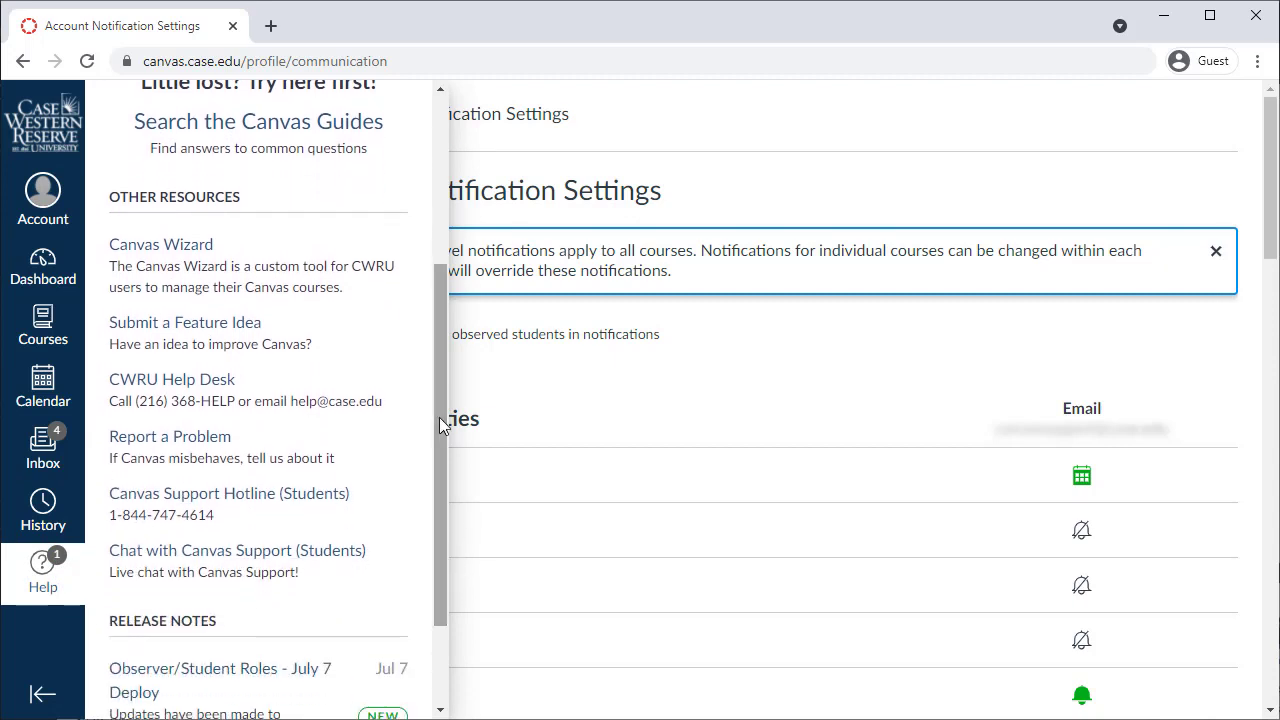